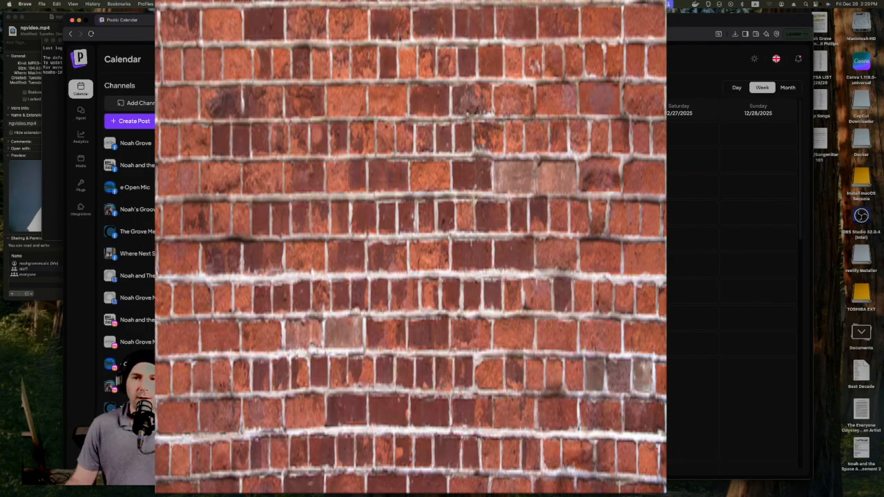
- Move the browser window aside to view the containers list in Docker, and move it back into place
{"action": "left_click_drag", "start_coordinate": [414, 20], "coordinate": [417, 389]}
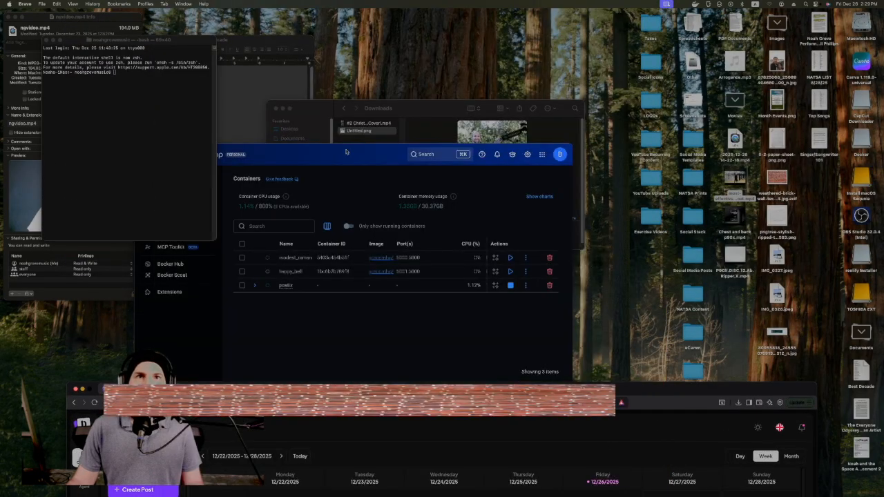
{"action": "left_click_drag", "start_coordinate": [345, 148], "coordinate": [387, 107]}
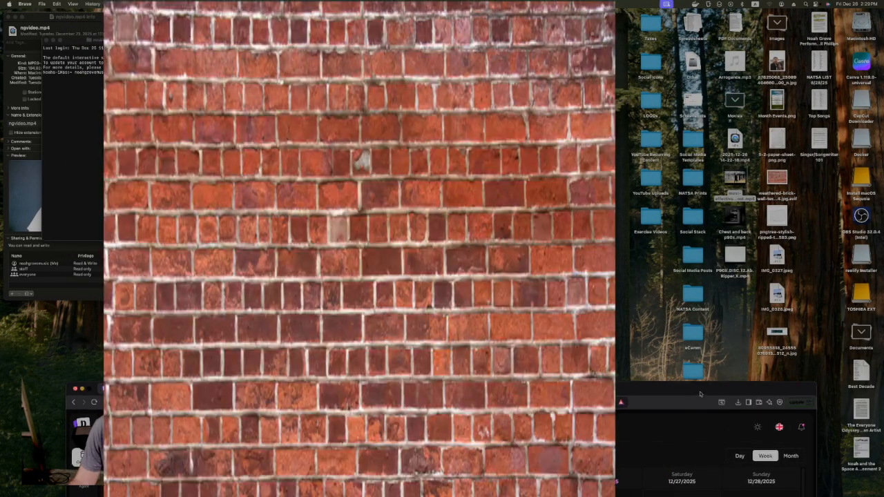
{"action": "left_click_drag", "start_coordinate": [684, 393], "coordinate": [690, 23]}
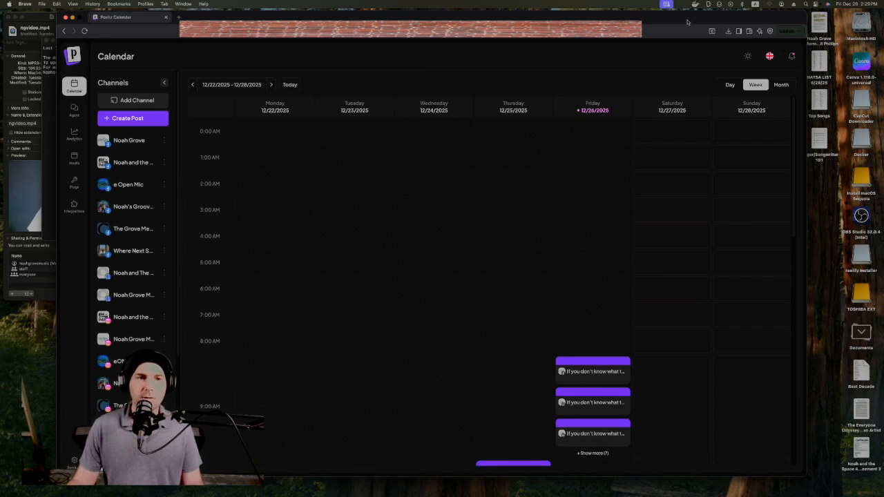
{"action": "left_click_drag", "start_coordinate": [687, 22], "coordinate": [691, 19]}
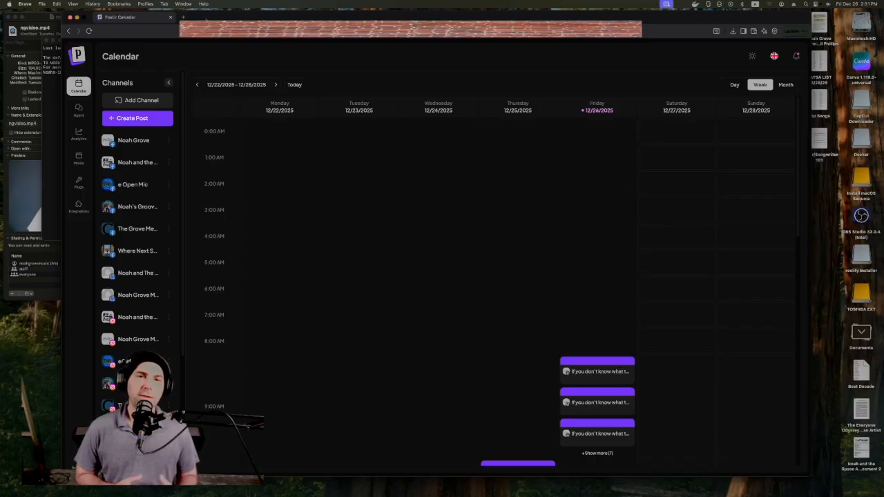
- Create a post for the first Facebook channel with the text "This is my post." and the Merry Christmas image from the media library
{"action": "left_click", "coordinate": [136, 120]}
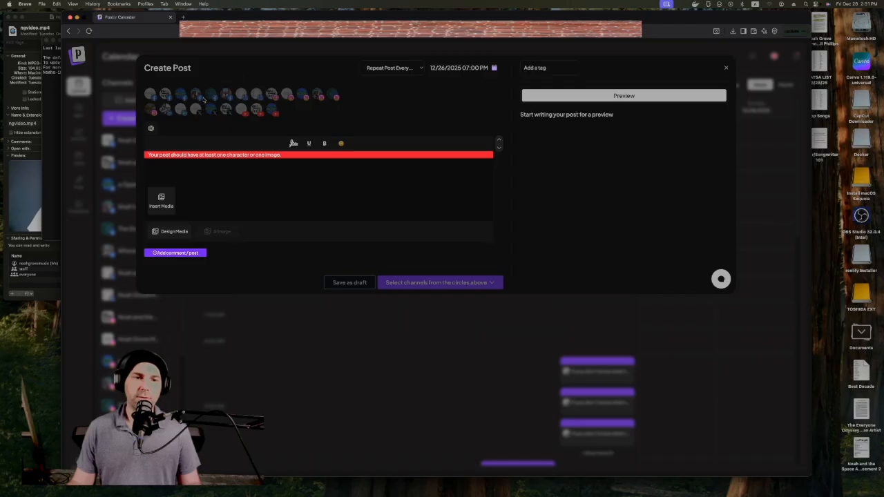
{"action": "left_click", "coordinate": [215, 169]}
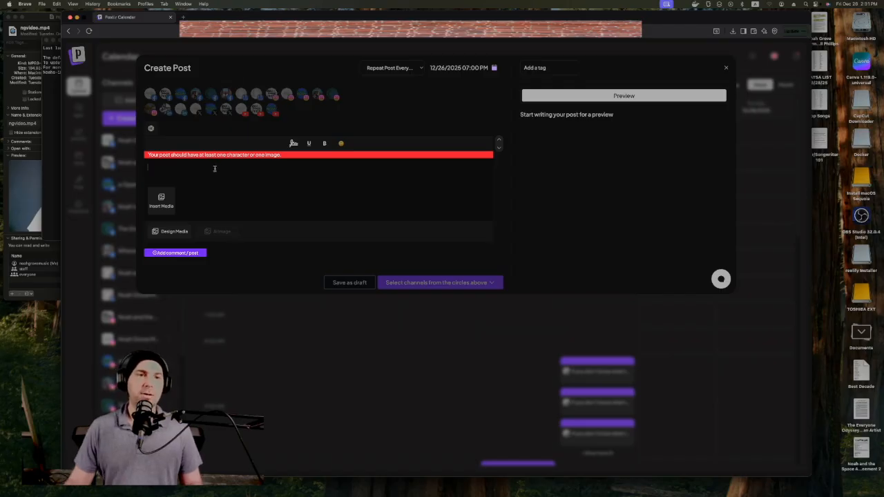
{"action": "left_click", "coordinate": [151, 95]}
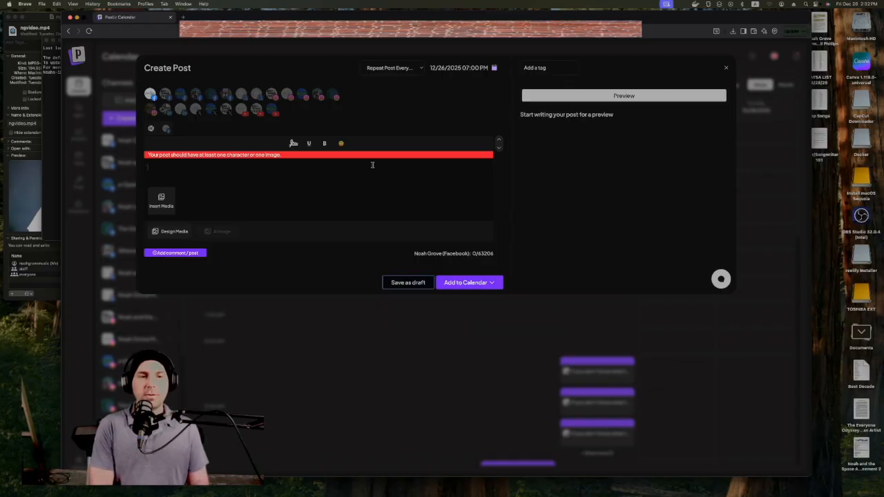
{"action": "type", "text": "T"}
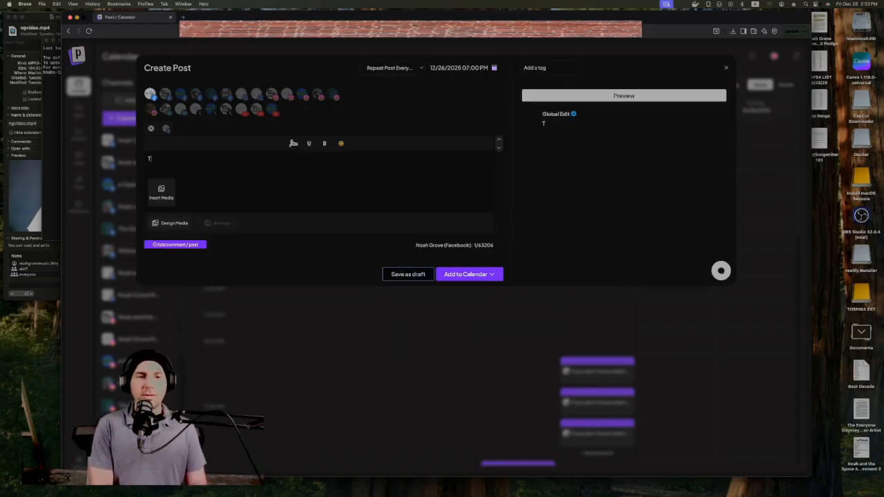
{"action": "type", "text": "his is my post."}
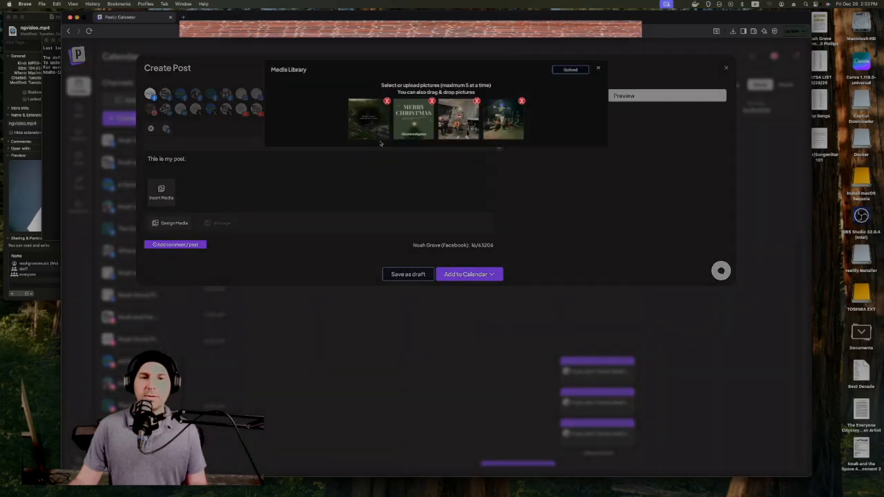
{"action": "left_click", "coordinate": [416, 124]}
{"action": "left_click", "coordinate": [445, 73]}
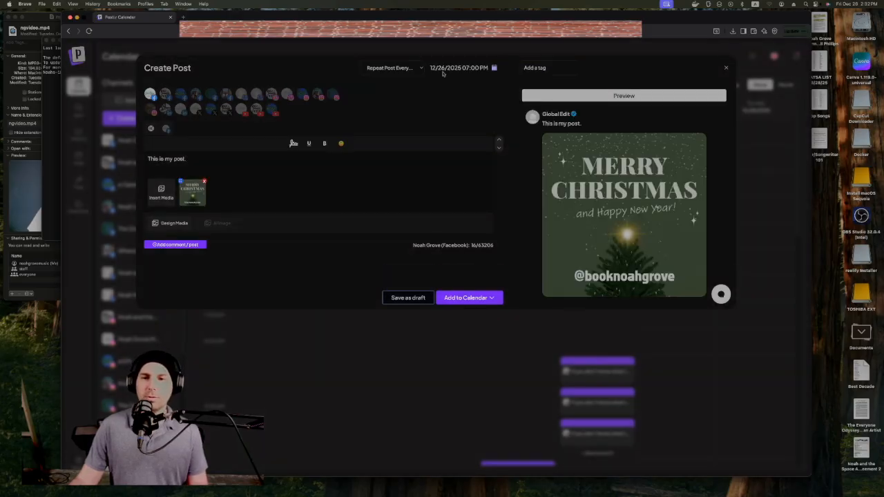
- Add a comment to the post reading "This is my comment" and attach the night-time photo of the seated group
{"action": "left_click", "coordinate": [175, 245]}
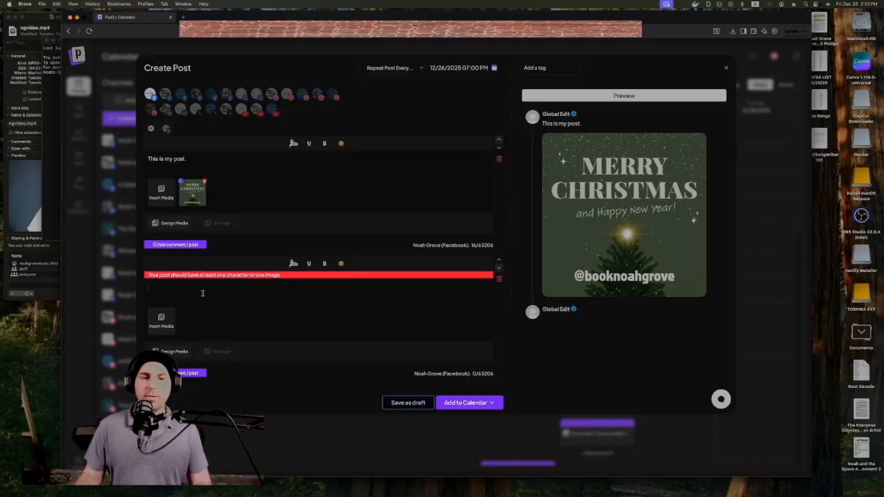
{"action": "type", "text": "This "}
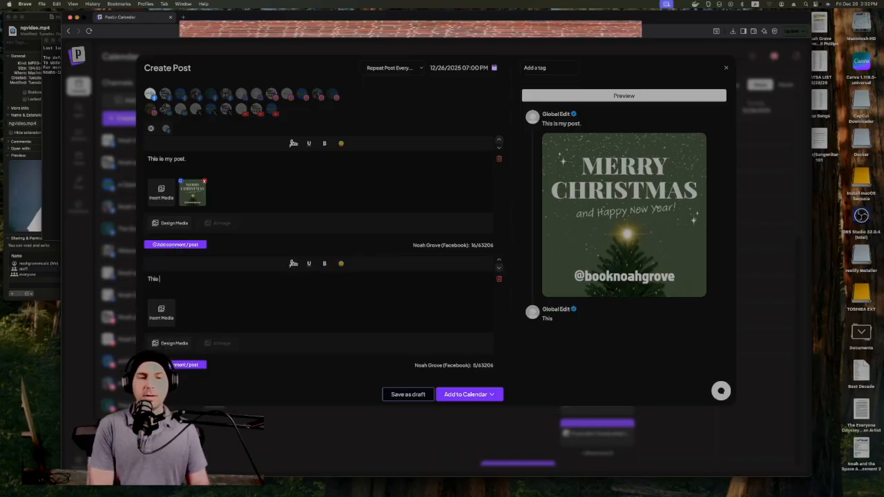
{"action": "type", "text": "is my comment"}
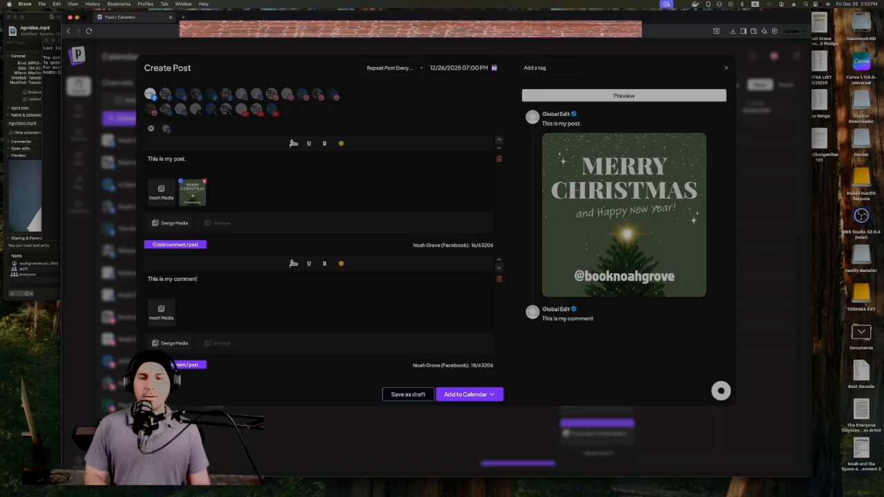
{"action": "left_click", "coordinate": [158, 311]}
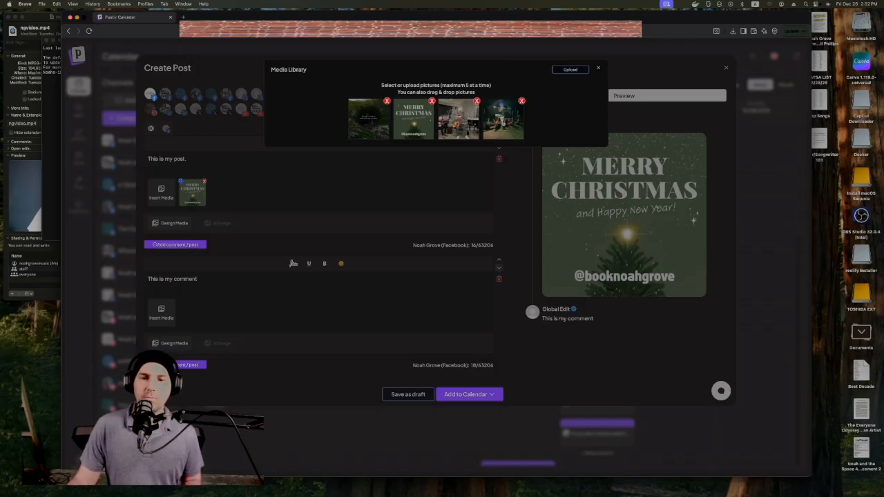
{"action": "left_click", "coordinate": [502, 125]}
{"action": "left_click", "coordinate": [447, 78]}
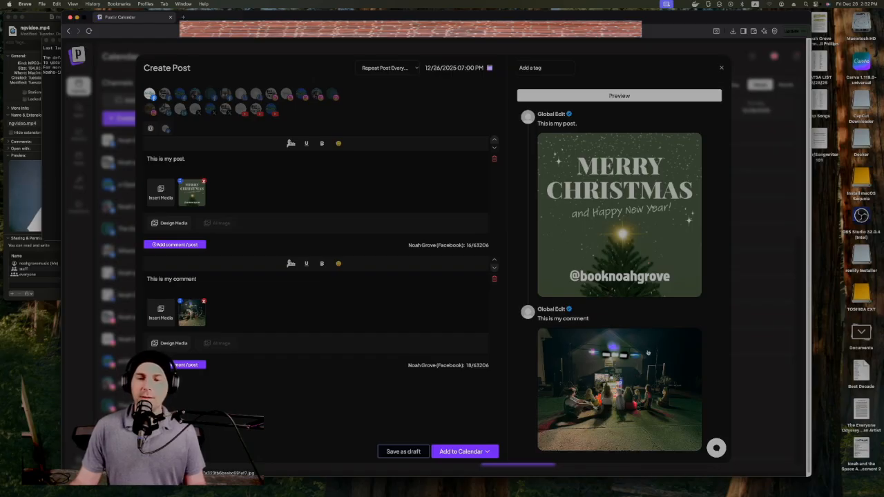
- Review the post's publishing options, including immediate posting, the date and time picker, and the repeat intervals
{"action": "scroll", "coordinate": [647, 353], "scroll_direction": "down", "scroll_amount": 1}
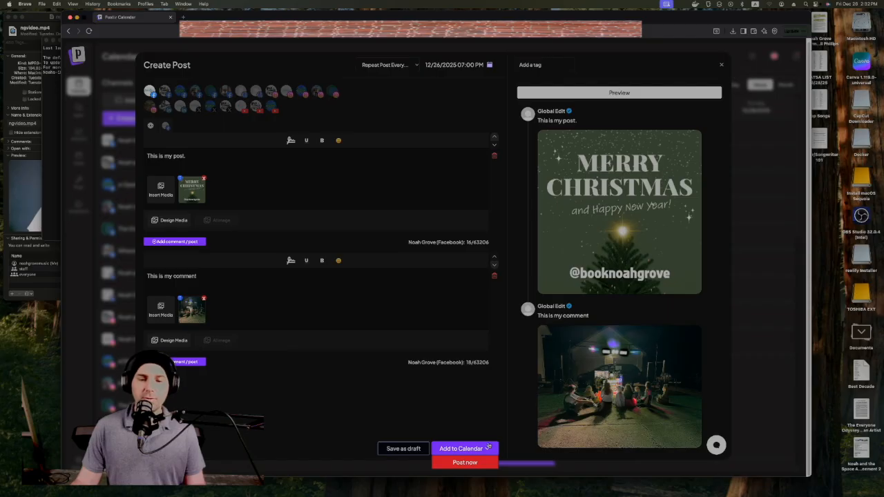
{"action": "left_click", "coordinate": [450, 65]}
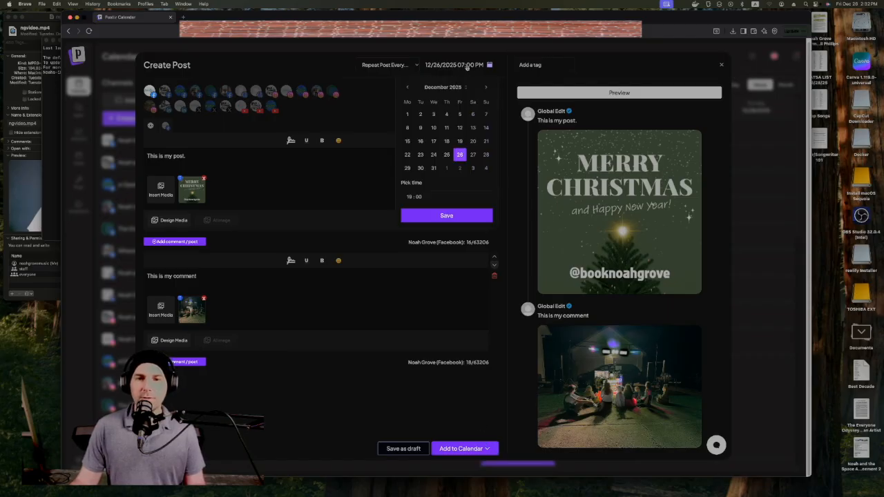
{"action": "left_click", "coordinate": [416, 66]}
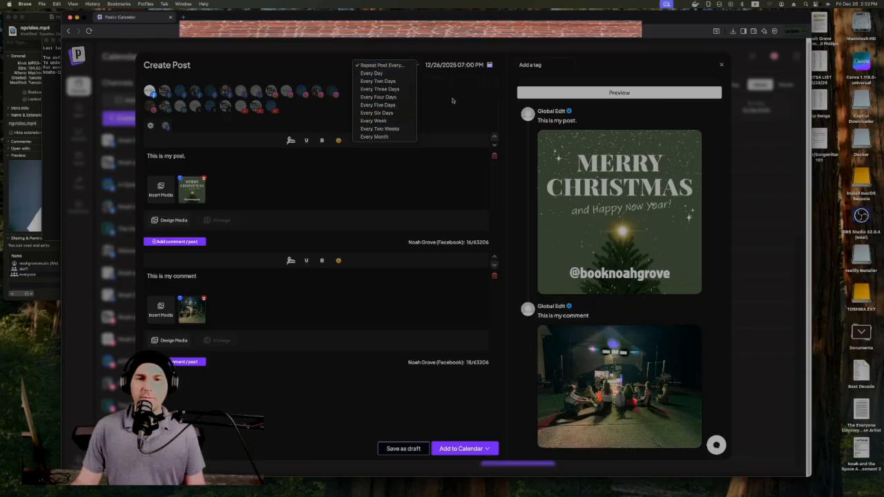
{"action": "left_click", "coordinate": [387, 65]}
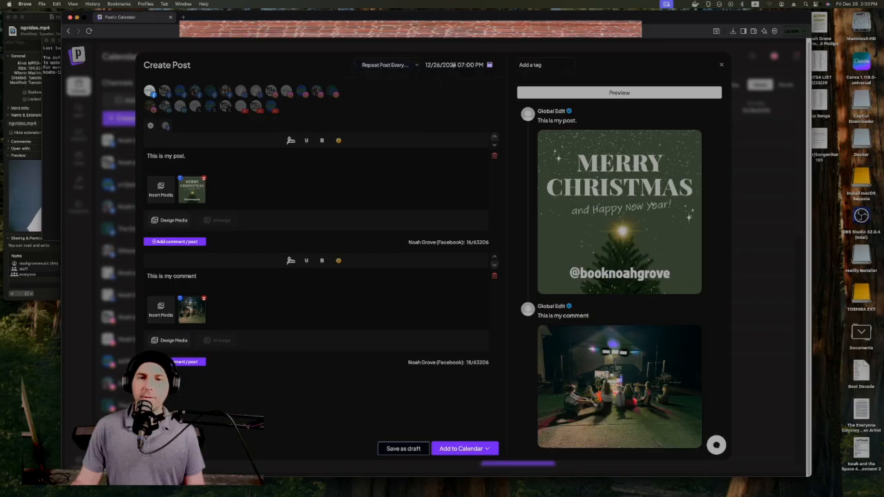
{"action": "left_click", "coordinate": [454, 65]}
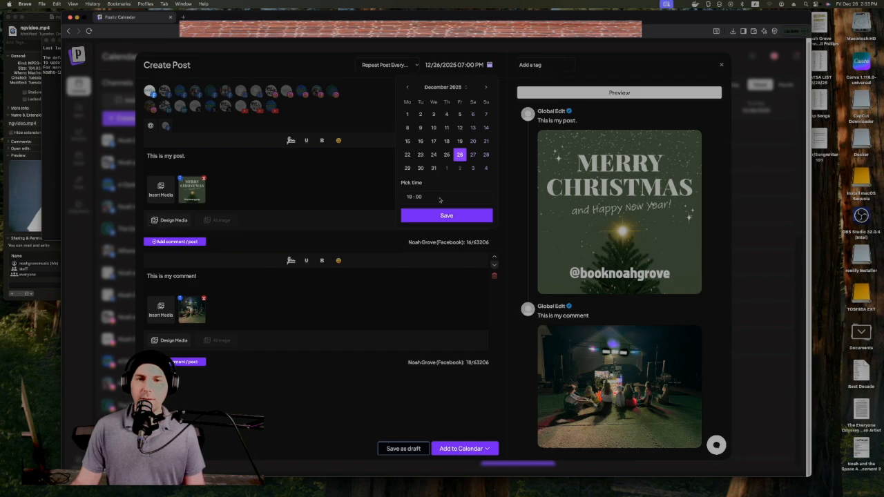
{"action": "left_click", "coordinate": [371, 174]}
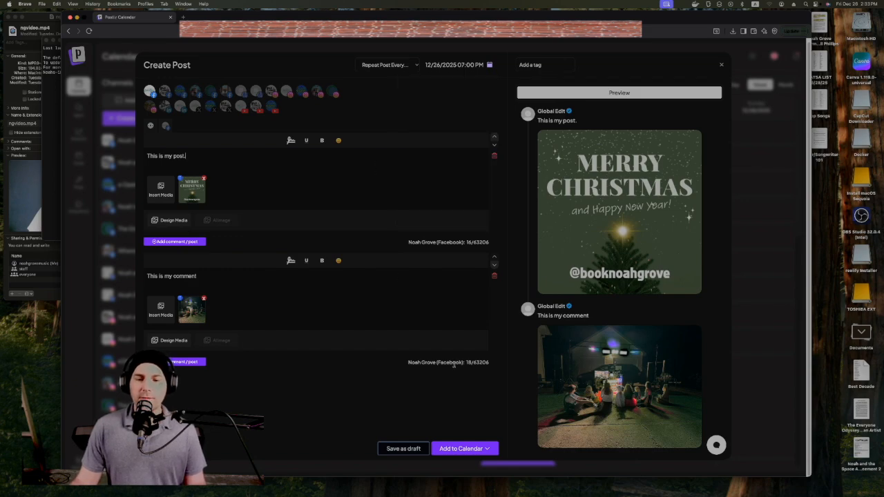
{"action": "mouse_move", "coordinate": [490, 446]}
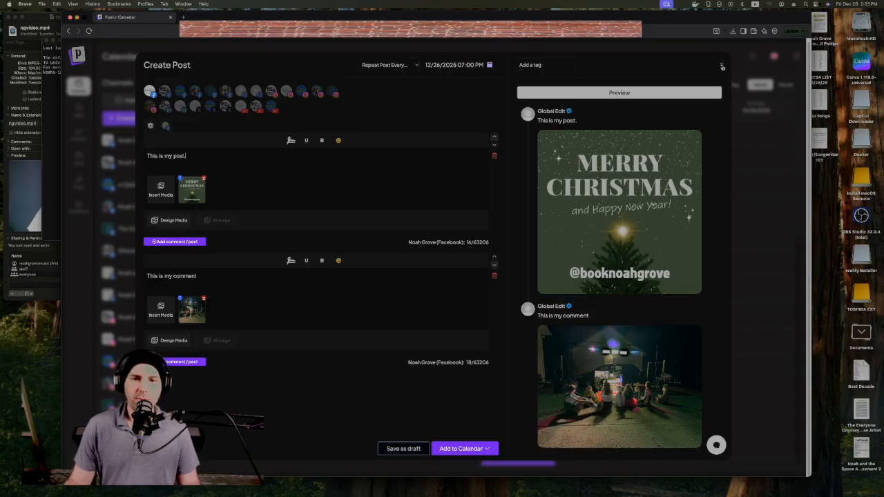
- Add the Facebook channels The Grove Media Room and Where Next Shuang?, plus the three X channels including eOpenMic, to the post
{"action": "left_click", "coordinate": [216, 95]}
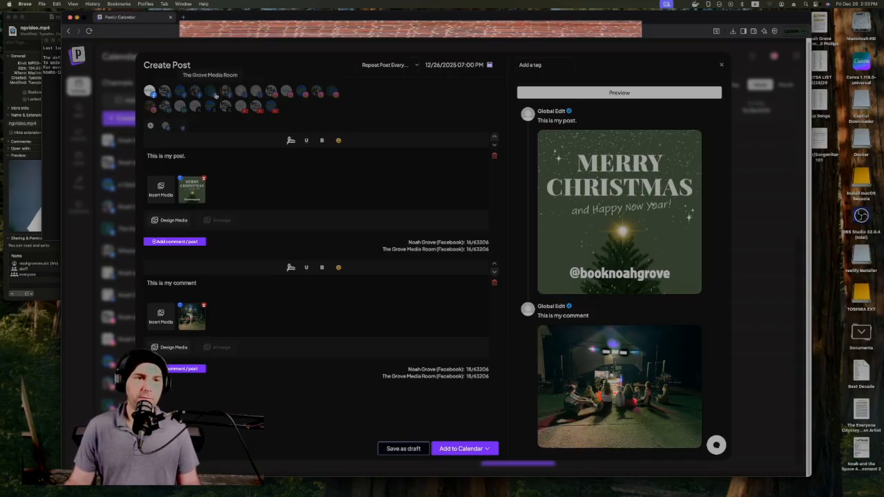
{"action": "left_click", "coordinate": [224, 93]}
{"action": "left_click", "coordinate": [225, 106]}
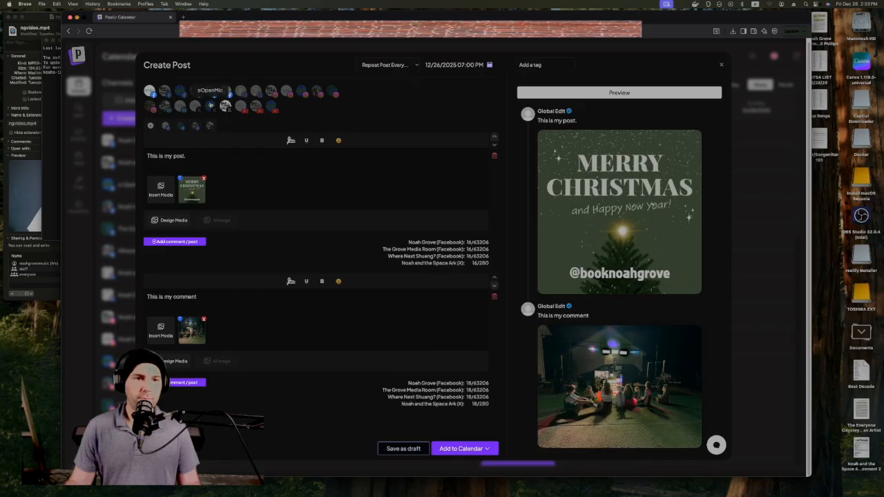
{"action": "left_click", "coordinate": [210, 105]}
{"action": "left_click", "coordinate": [195, 106]}
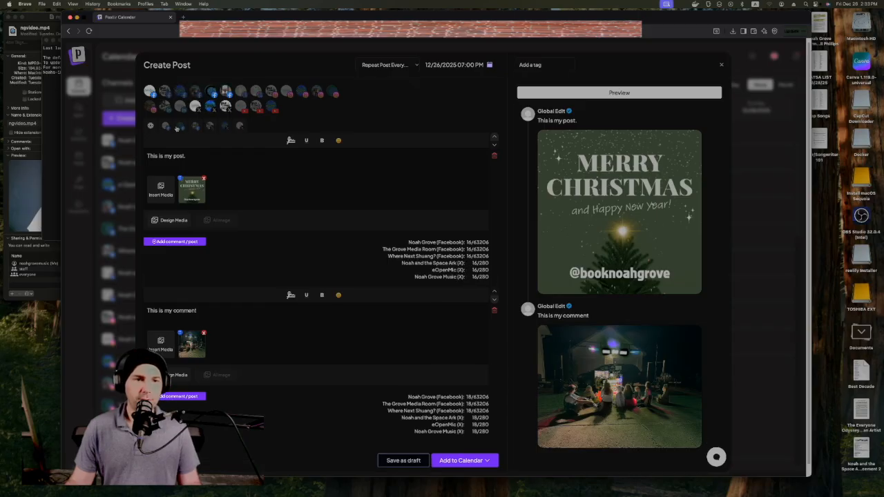
- Preview the individual channel versions of the post, from The Grove Media Room on Facebook through eOpenMic on X
{"action": "left_click", "coordinate": [180, 127]}
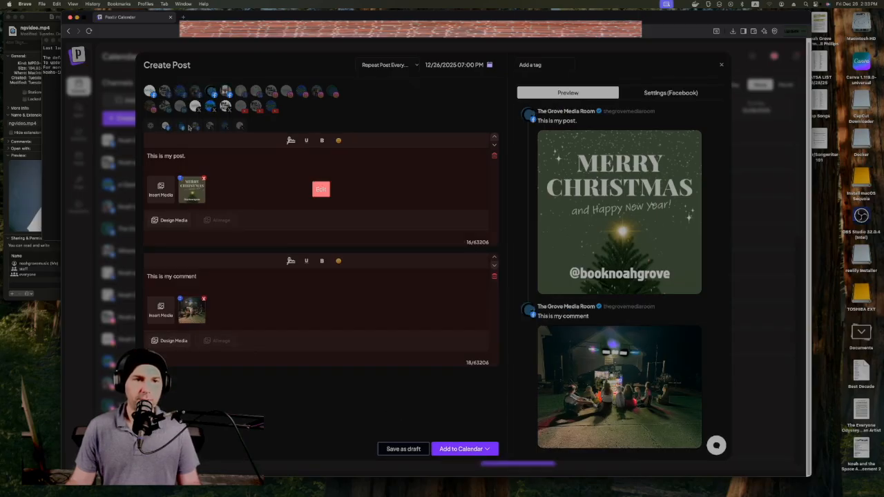
{"action": "left_click", "coordinate": [196, 126]}
{"action": "left_click", "coordinate": [210, 127]}
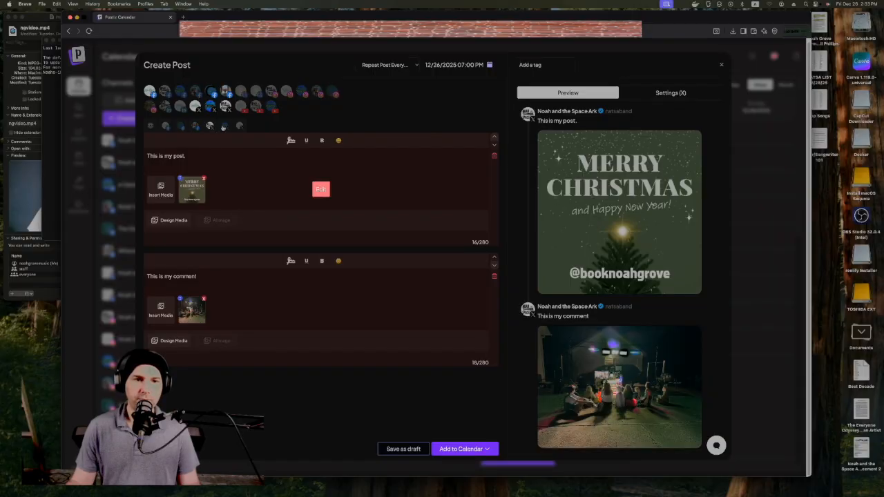
{"action": "left_click", "coordinate": [225, 127]}
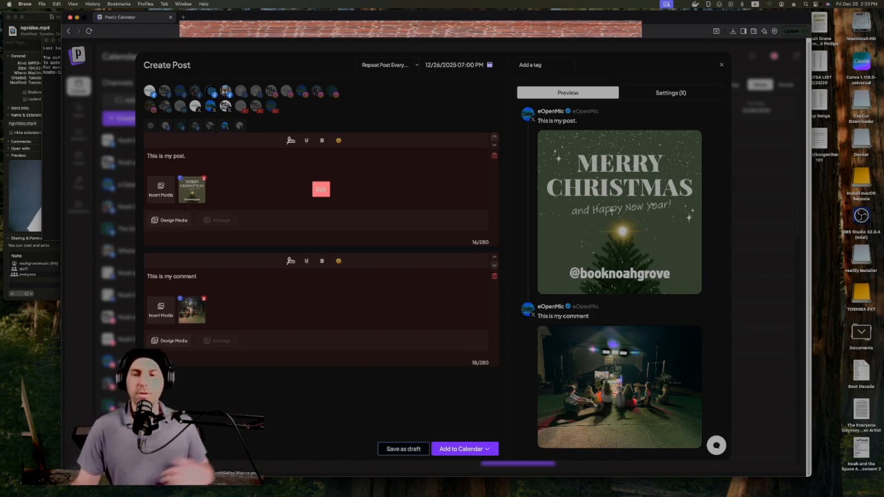
- Close the unsaved post and discard all of its data
{"action": "left_click", "coordinate": [722, 67]}
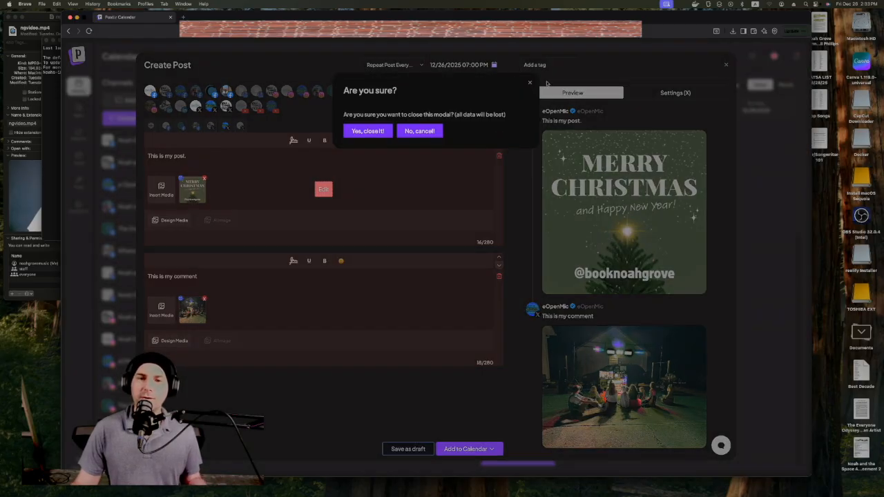
{"action": "left_click", "coordinate": [357, 132]}
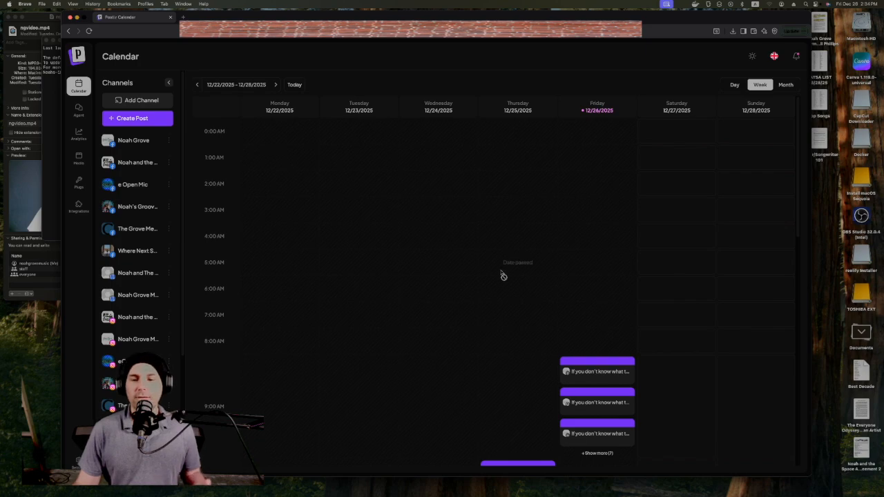
- Look through the posts in the calendar's week view and in its month view for December 2025
{"action": "mouse_move", "coordinate": [614, 381]}
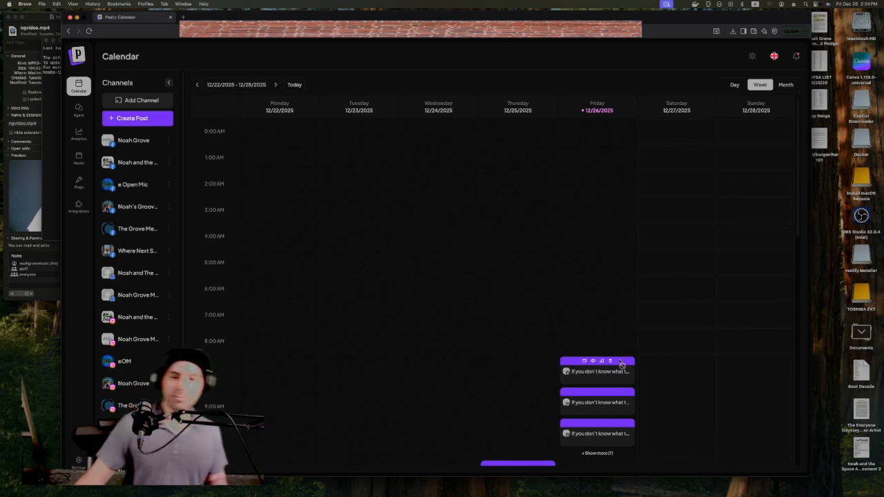
{"action": "scroll", "coordinate": [609, 292], "scroll_direction": "down", "scroll_amount": 1}
{"action": "scroll", "coordinate": [608, 292], "scroll_direction": "down", "scroll_amount": 5}
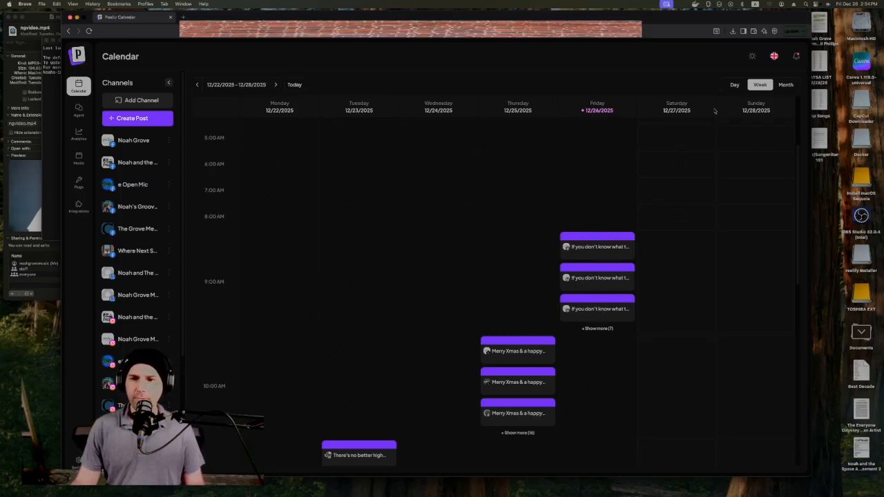
{"action": "left_click", "coordinate": [785, 84]}
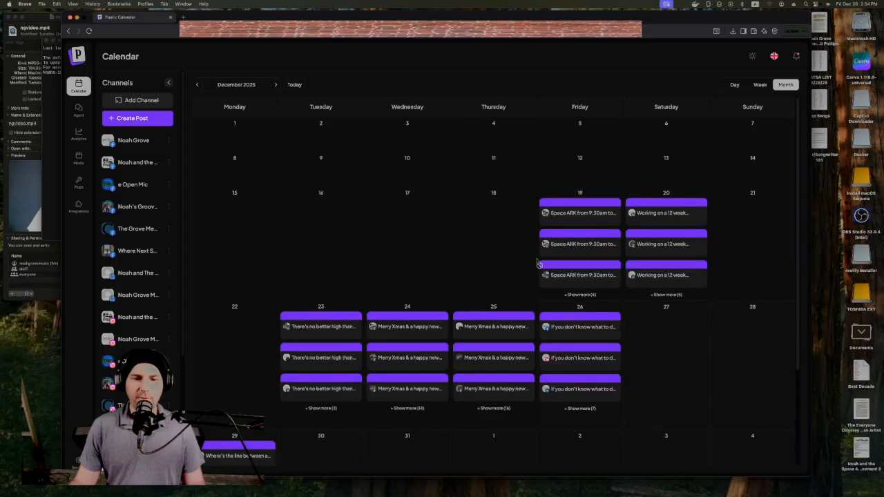
{"action": "scroll", "coordinate": [484, 280], "scroll_direction": "down", "scroll_amount": 3}
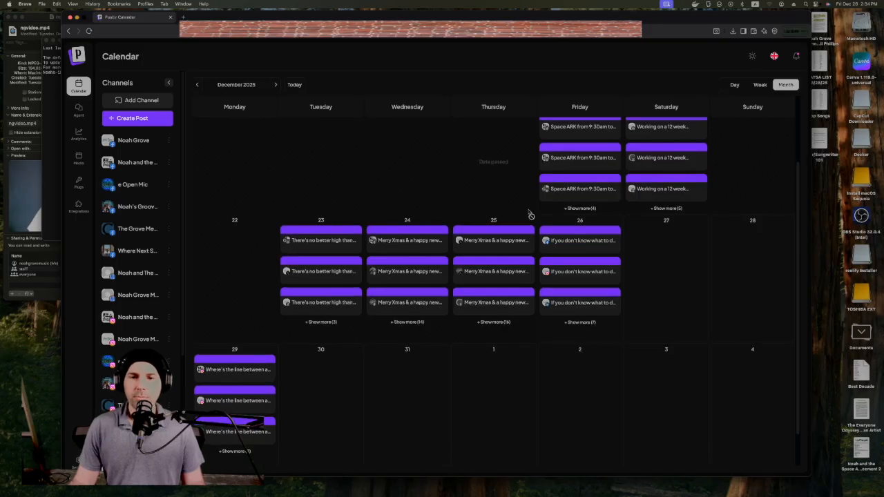
{"action": "scroll", "coordinate": [531, 216], "scroll_direction": "up", "scroll_amount": 3}
- Open the list of social platforms available for adding a channel
{"action": "left_click", "coordinate": [157, 100]}
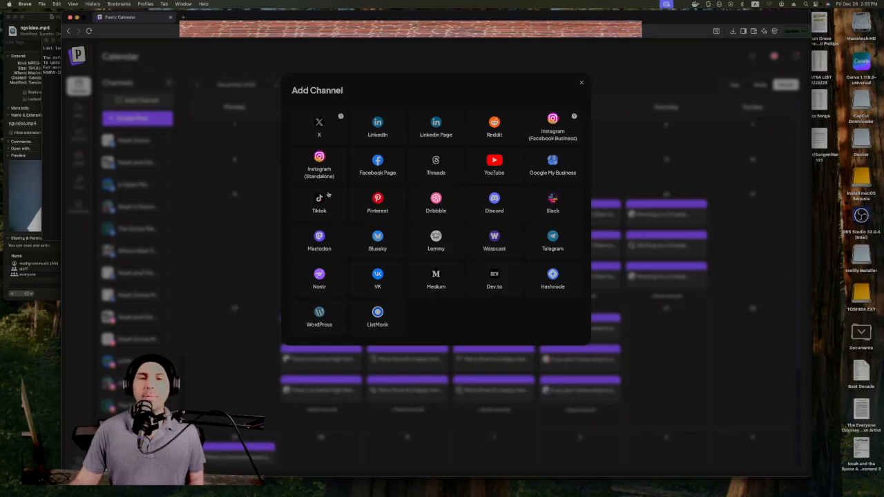
- Look over the supported social platforms, including X, LinkedIn and Instagram, and close the Add Channel dialog
{"action": "mouse_move", "coordinate": [326, 130]}
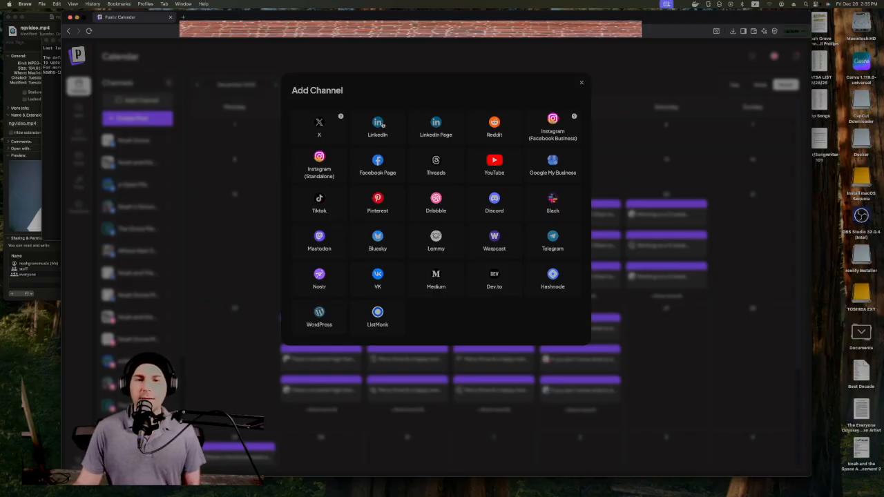
{"action": "mouse_move", "coordinate": [547, 119]}
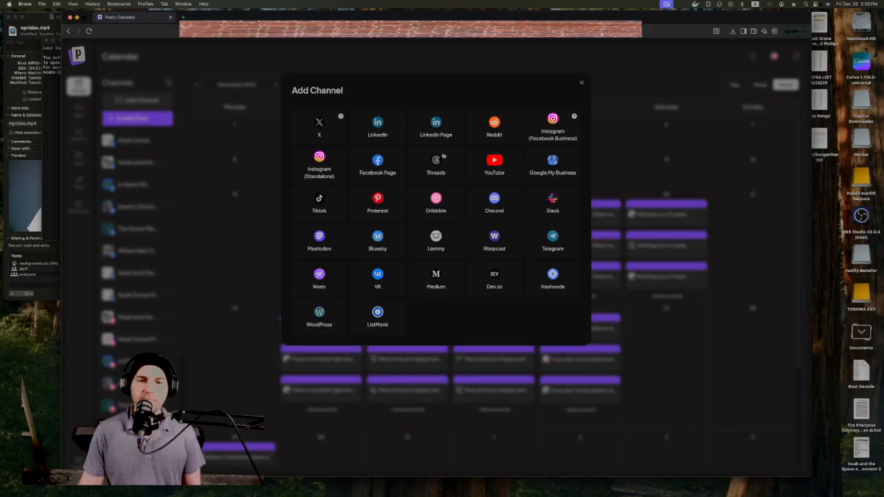
{"action": "left_click", "coordinate": [582, 84]}
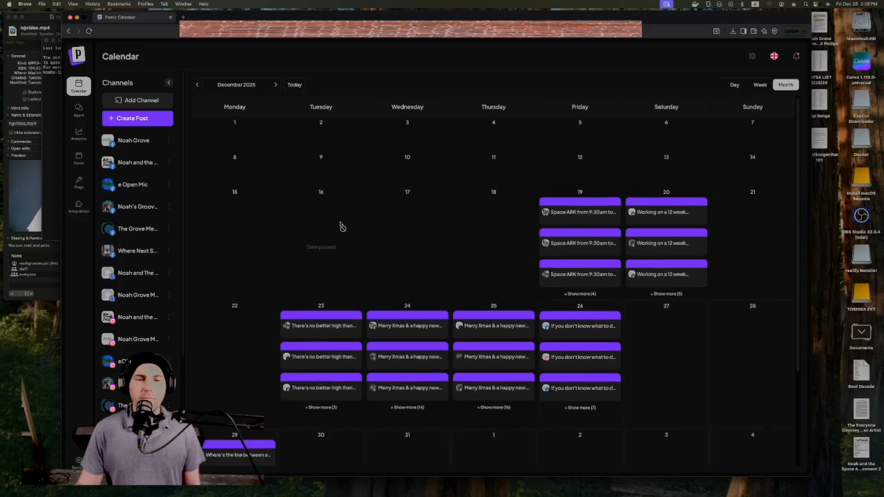
- Look through the rest of the December 2025 month view and open the channel analytics
{"action": "scroll", "coordinate": [297, 227], "scroll_direction": "down", "scroll_amount": 2}
{"action": "scroll", "coordinate": [287, 230], "scroll_direction": "down", "scroll_amount": 5}
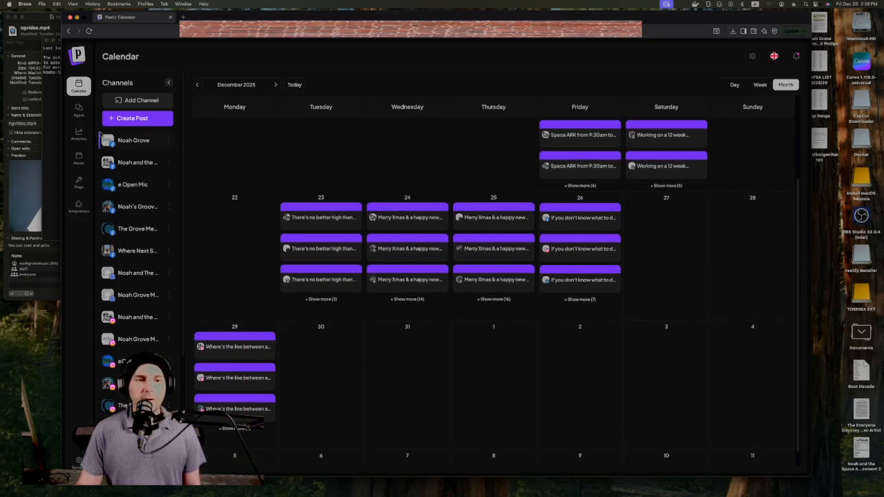
{"action": "left_click", "coordinate": [82, 138]}
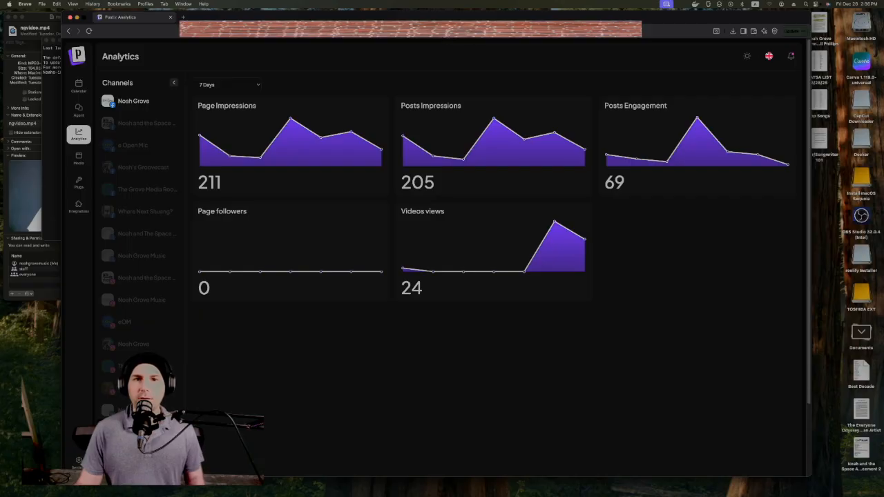
{"action": "left_click", "coordinate": [184, 17]}
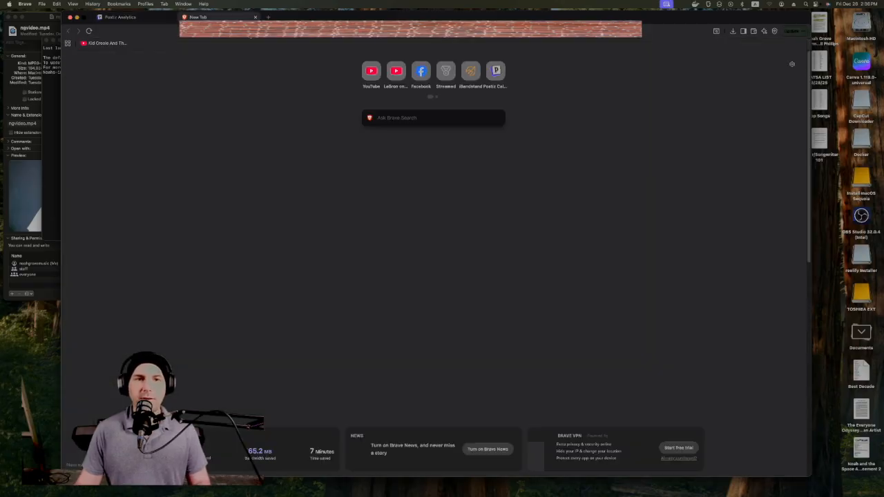
{"action": "type", "text": "vista"}
{"action": "key", "text": "Return"}
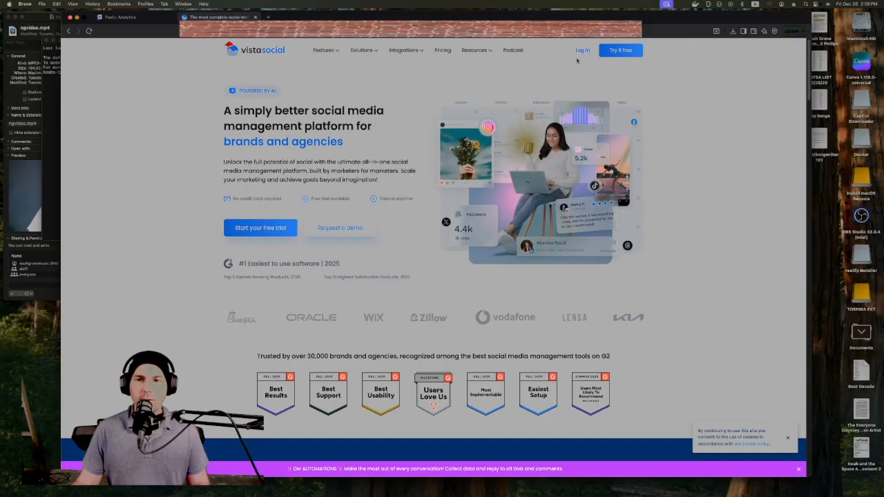
{"action": "left_click", "coordinate": [583, 49]}
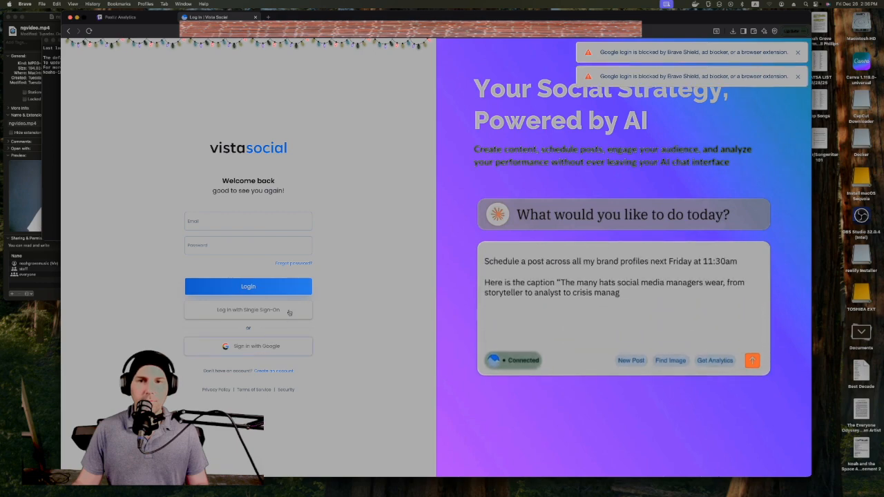
{"action": "left_click", "coordinate": [237, 222]}
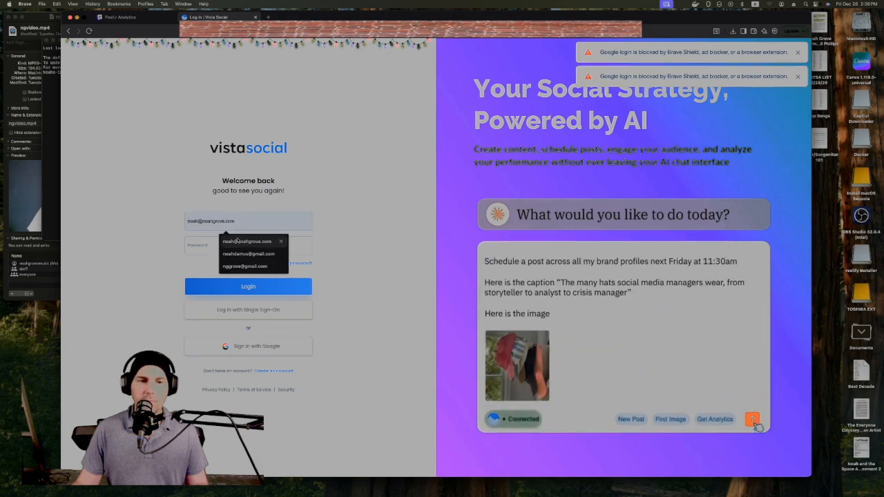
{"action": "left_click", "coordinate": [243, 254]}
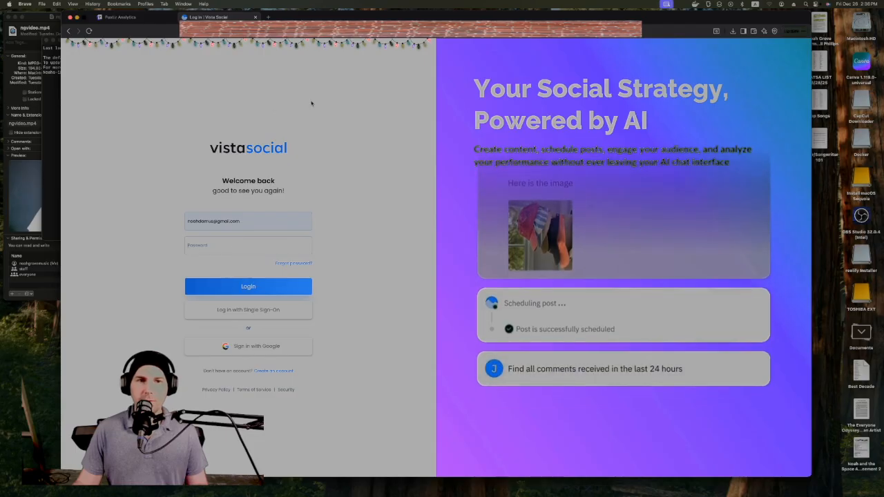
{"action": "key", "text": "super+w"}
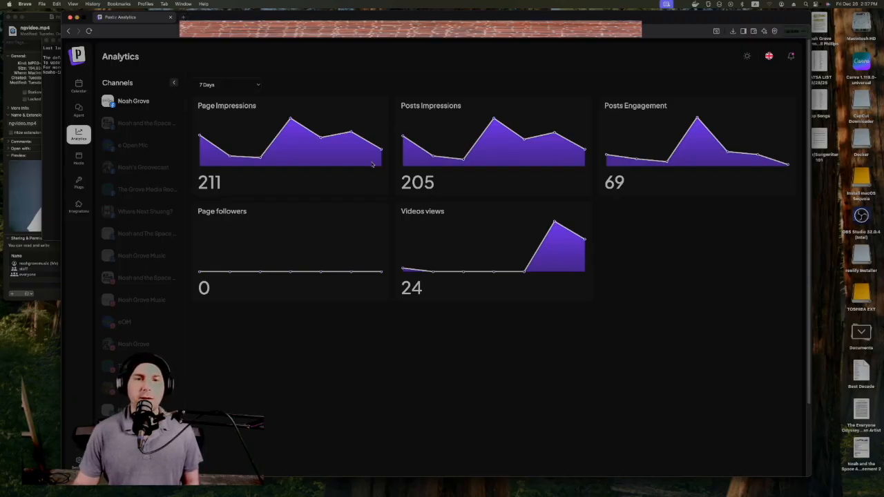
- Open the media library to view the uploaded pictures
{"action": "left_click", "coordinate": [79, 160]}
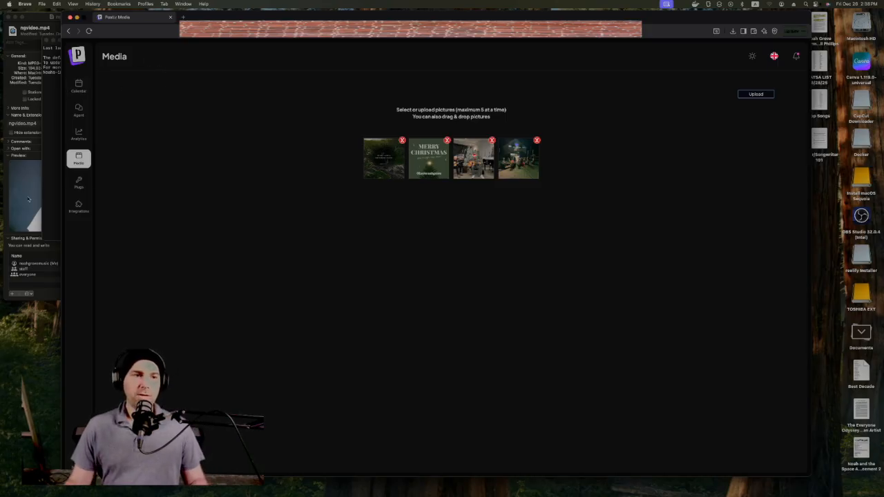
- Switch to Terminal, enlarge and reposition its window, and change to the postiz directory
{"action": "left_click", "coordinate": [48, 185]}
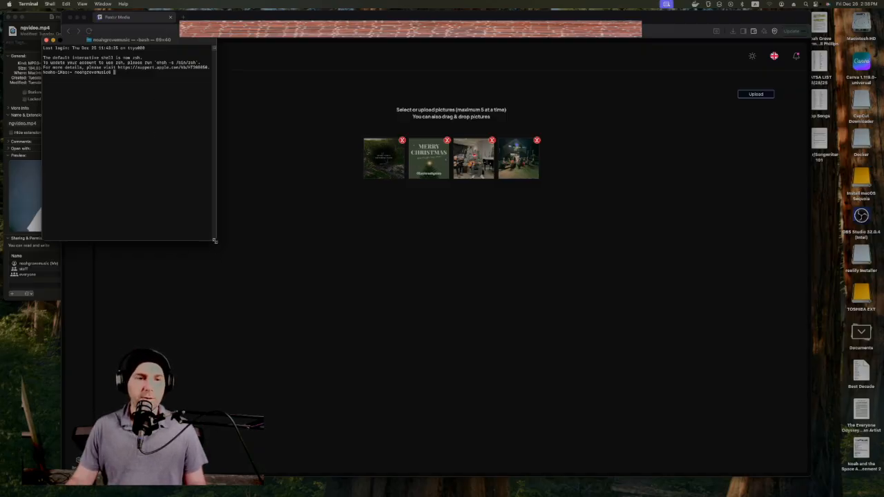
{"action": "left_click_drag", "start_coordinate": [216, 240], "coordinate": [358, 331]}
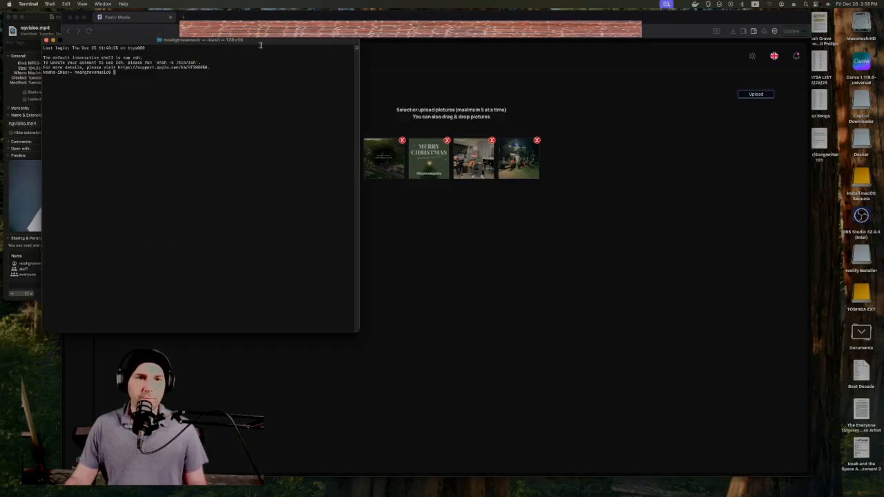
{"action": "left_click_drag", "start_coordinate": [261, 44], "coordinate": [339, 108]}
{"action": "type", "text": "cd"}
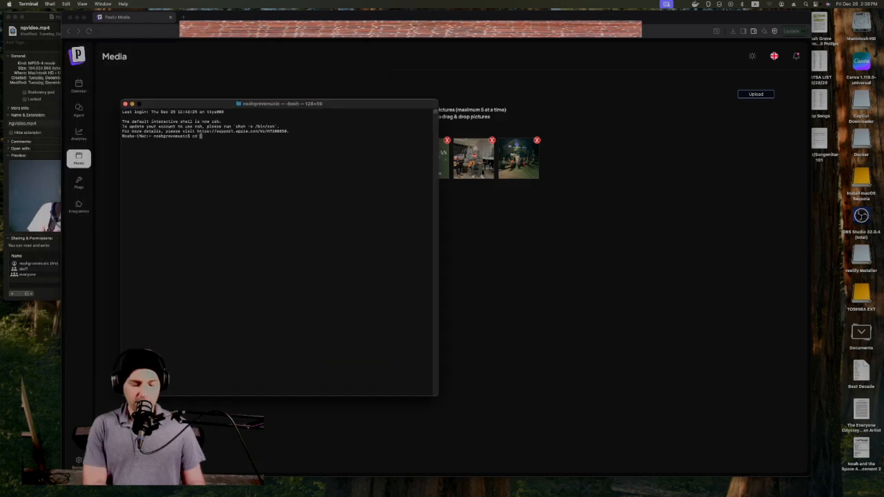
{"action": "type", "text": " postiz"}
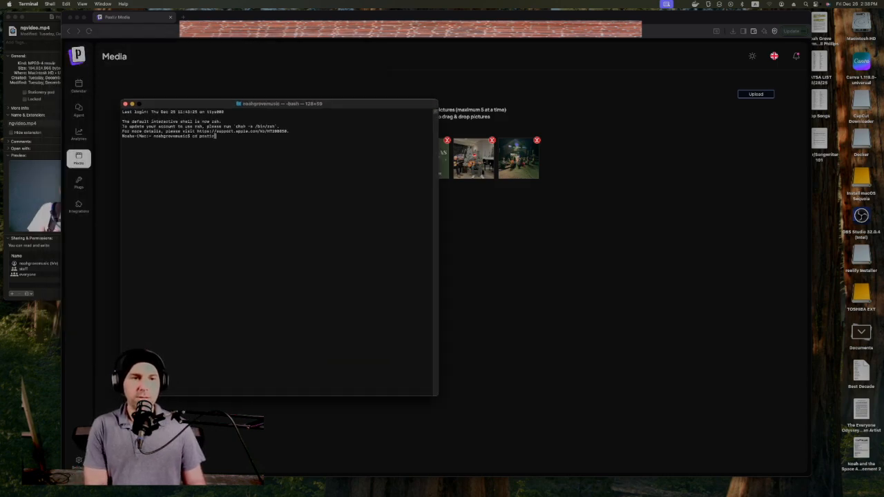
{"action": "key", "text": "Return"}
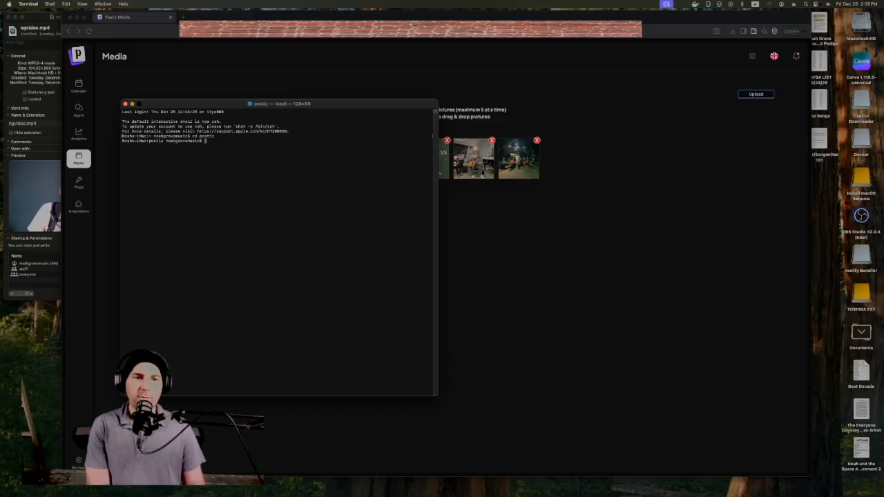
- Open docker-compose.yml in nano to examine the Postiz service configuration, and exit the editor
{"action": "type", "text": "nano"}
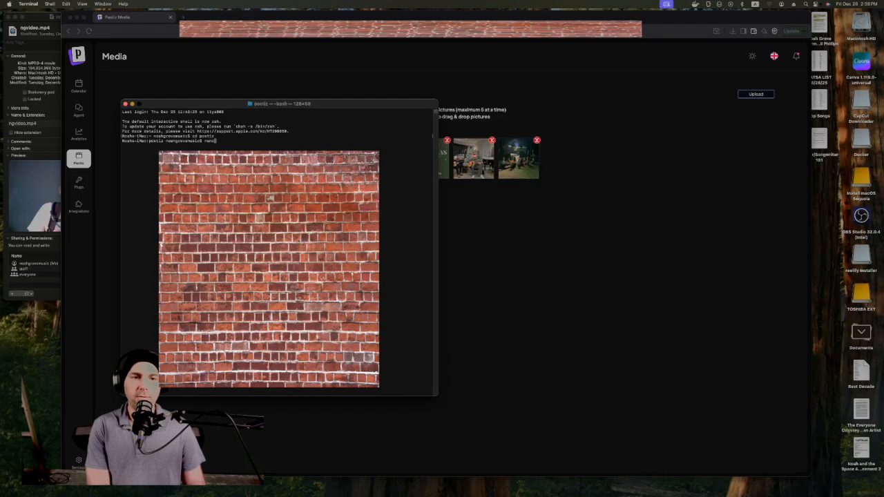
{"action": "type", "text": " docker"}
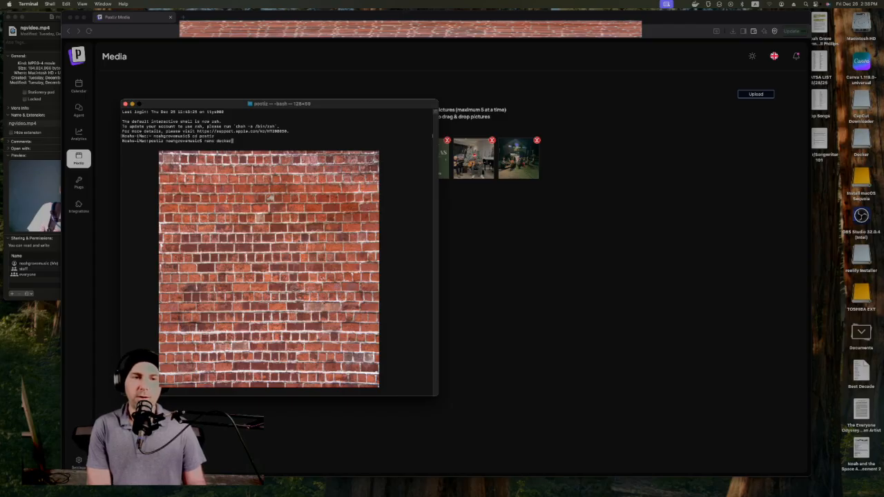
{"action": "type", "text": "-compose.yml"}
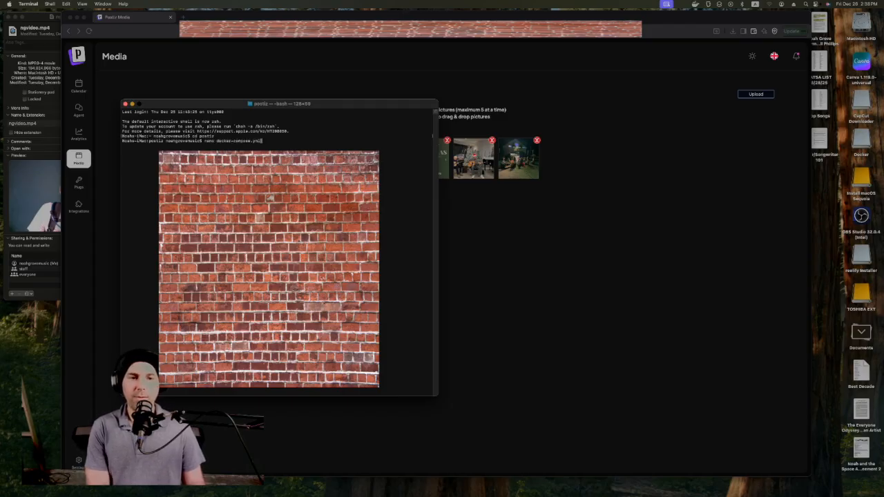
{"action": "key", "text": "Return"}
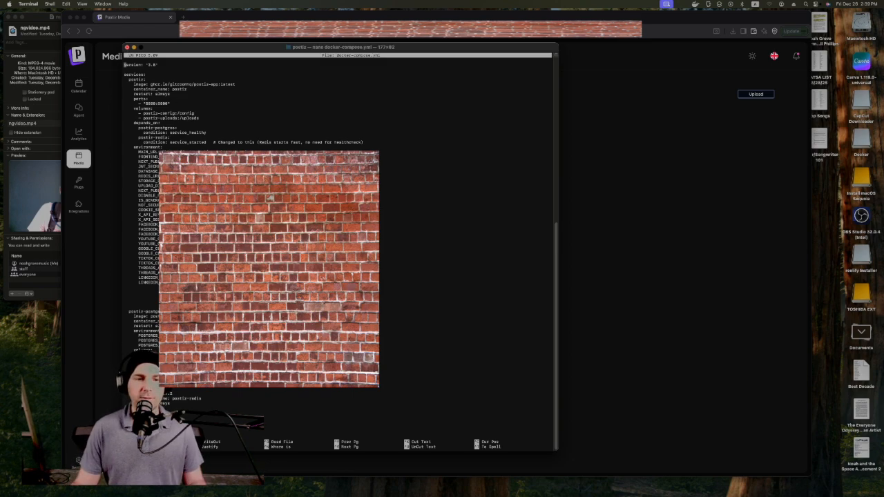
{"action": "key", "text": "ctrl+x"}
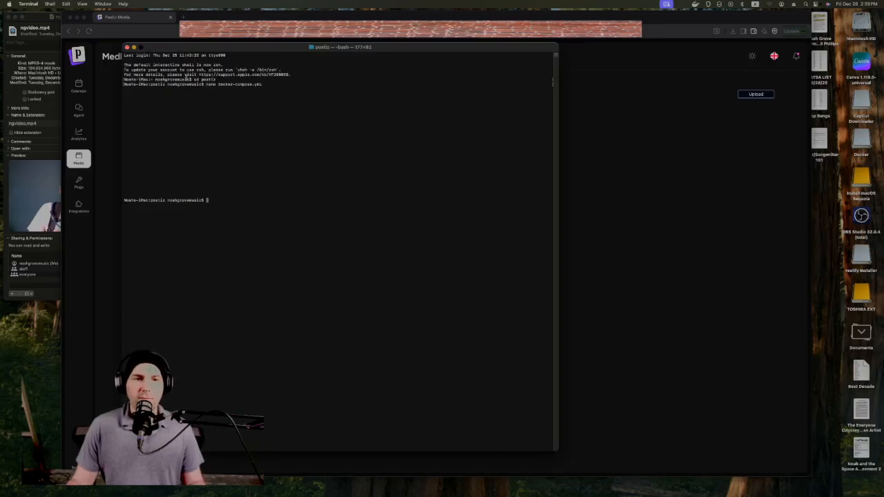
- Move the Terminal window aside, shrink it, and return to the Postiz calendar in Brave
{"action": "left_click_drag", "start_coordinate": [217, 50], "coordinate": [111, 46]}
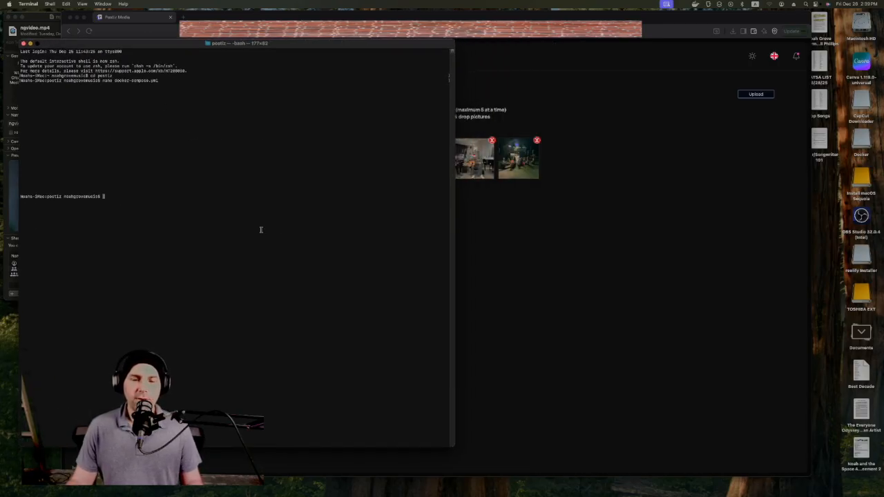
{"action": "left_click_drag", "start_coordinate": [454, 446], "coordinate": [213, 418]}
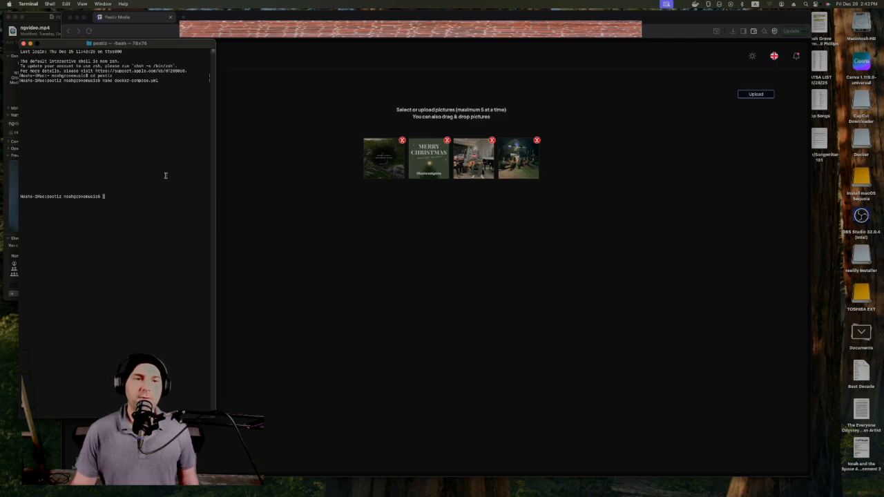
{"action": "left_click", "coordinate": [306, 103]}
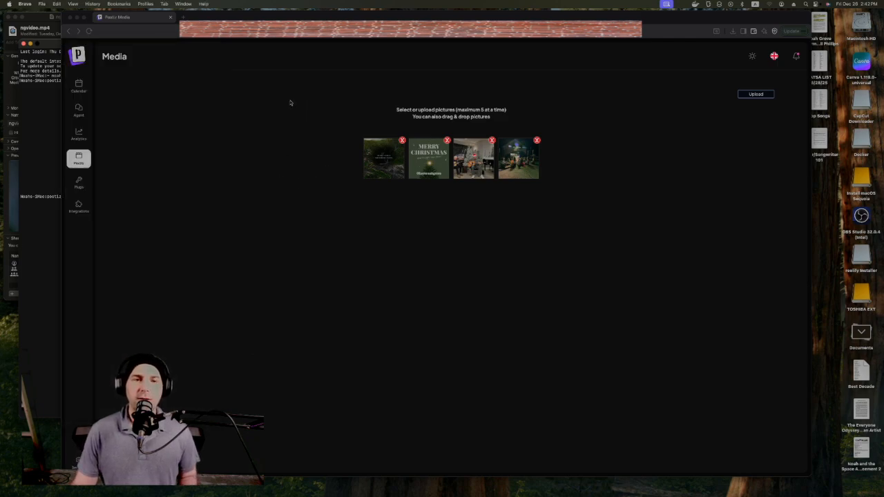
{"action": "left_click", "coordinate": [79, 88]}
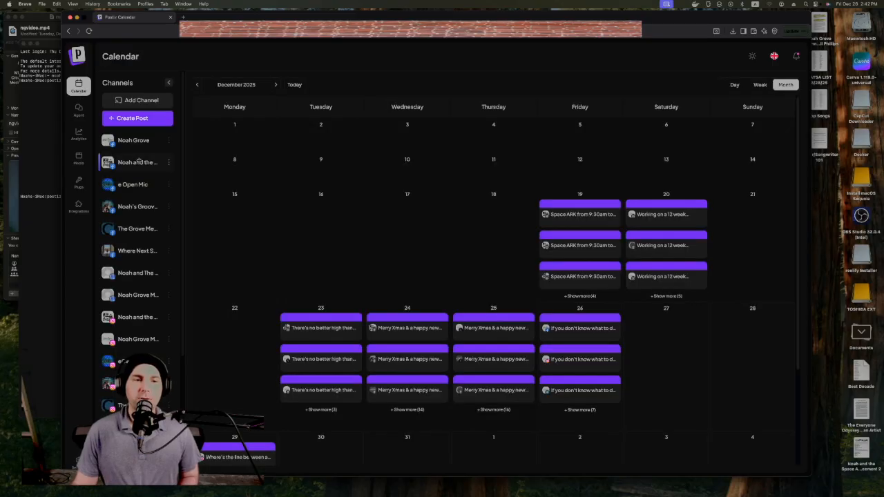
- Look through the full list of connected channels beside the December 2025 calendar
{"action": "scroll", "coordinate": [149, 191], "scroll_direction": "down", "scroll_amount": 8}
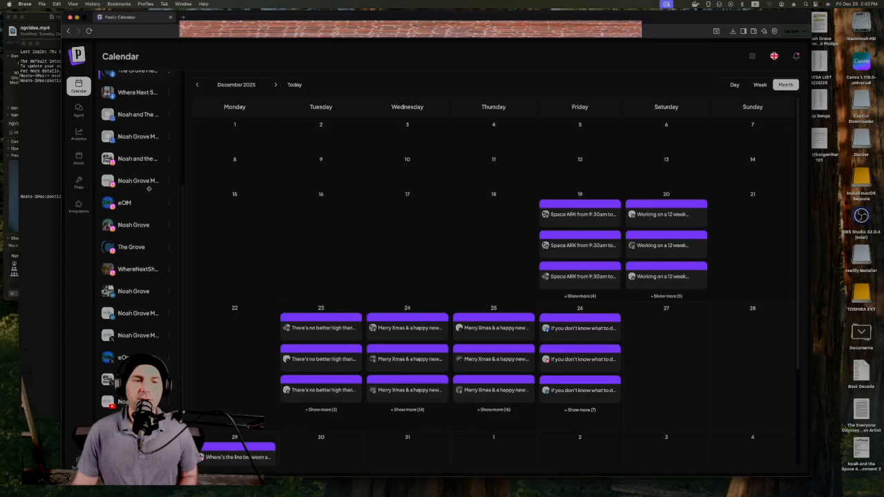
{"action": "scroll", "coordinate": [149, 191], "scroll_direction": "up", "scroll_amount": 10}
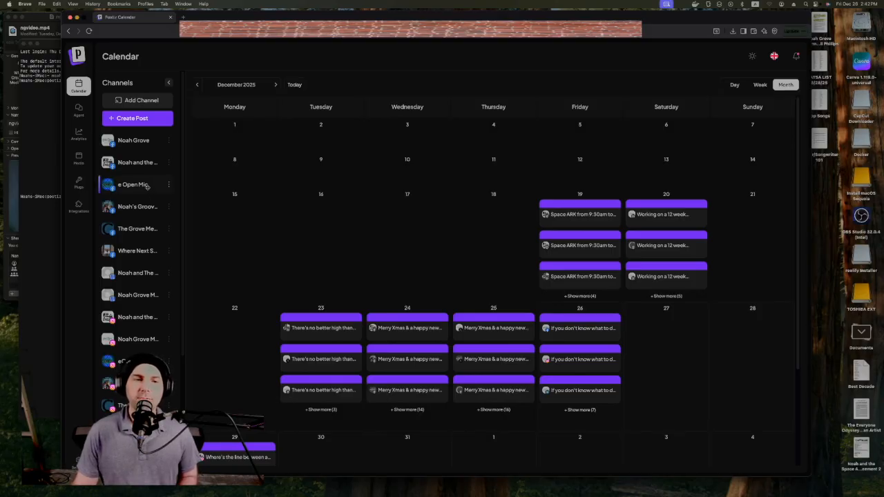
{"action": "scroll", "coordinate": [148, 185], "scroll_direction": "down", "scroll_amount": 1}
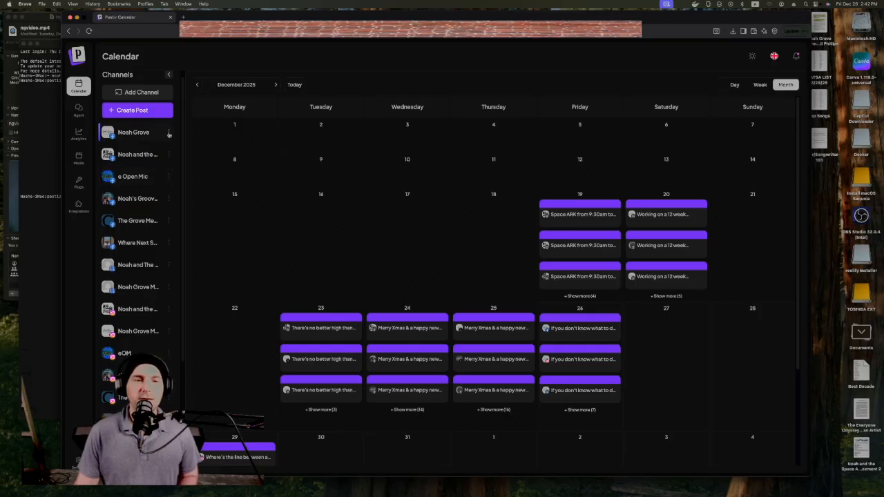
{"action": "scroll", "coordinate": [169, 134], "scroll_direction": "down", "scroll_amount": 1}
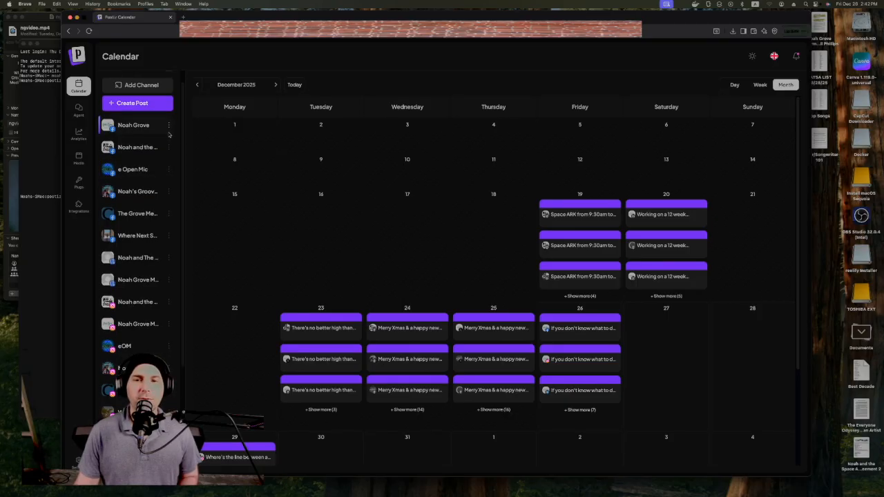
{"action": "scroll", "coordinate": [166, 143], "scroll_direction": "down", "scroll_amount": 1}
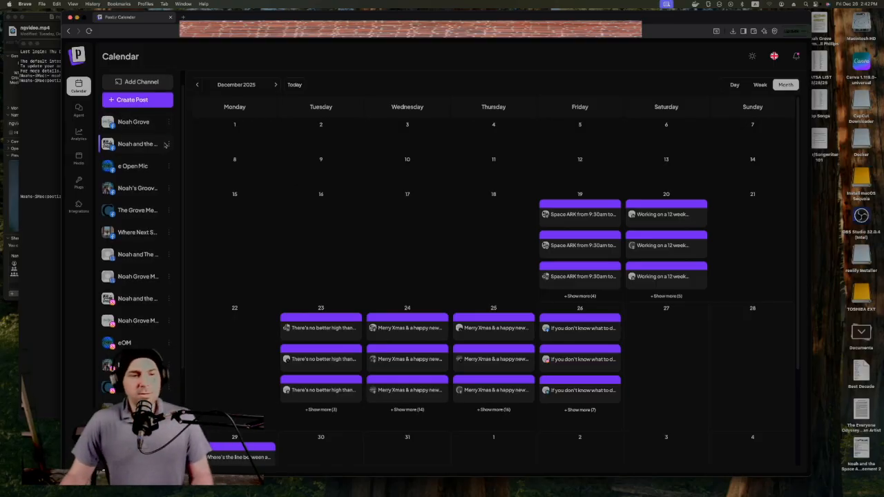
{"action": "scroll", "coordinate": [166, 144], "scroll_direction": "down", "scroll_amount": 5}
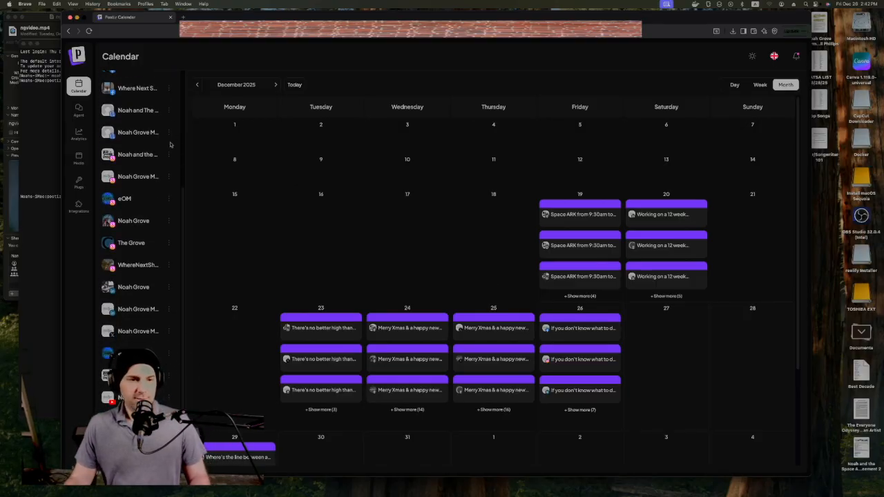
{"action": "scroll", "coordinate": [156, 154], "scroll_direction": "up", "scroll_amount": 4}
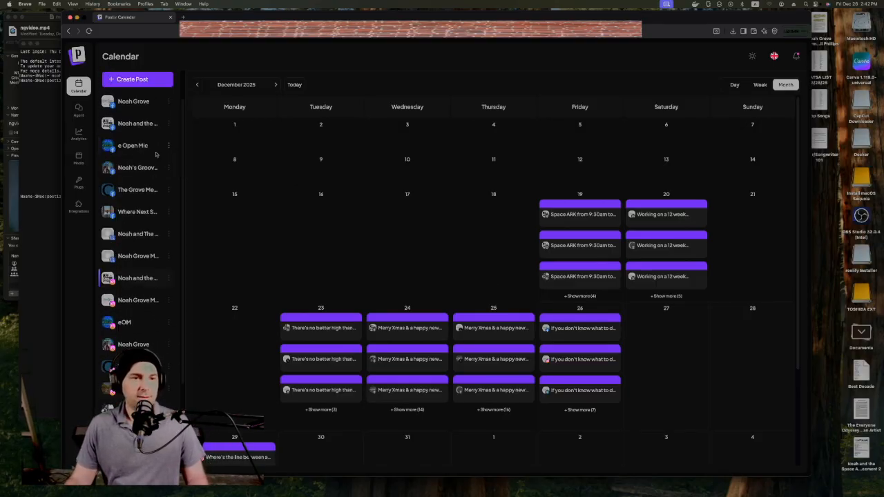
{"action": "scroll", "coordinate": [156, 154], "scroll_direction": "up", "scroll_amount": 2}
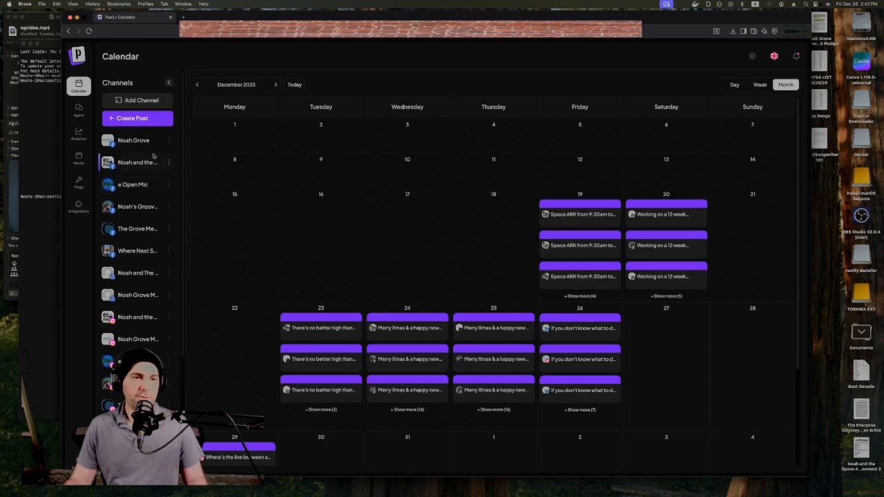
{"action": "scroll", "coordinate": [153, 157], "scroll_direction": "down", "scroll_amount": 5}
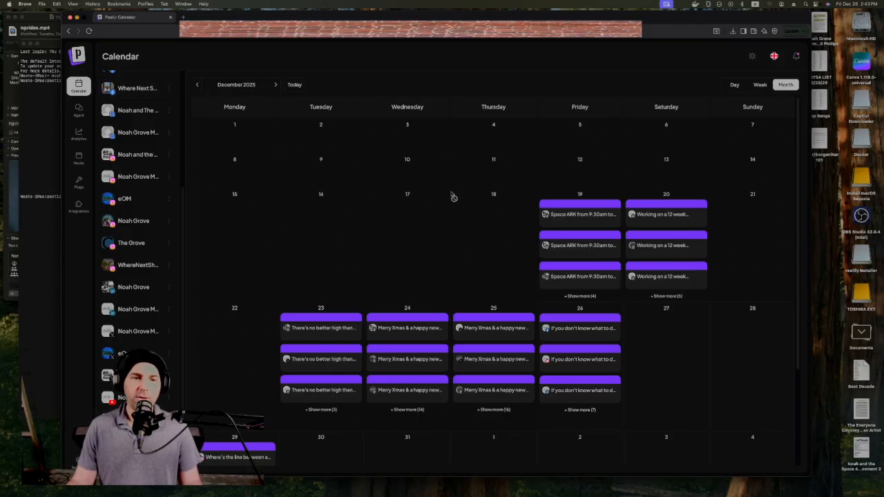
{"action": "scroll", "coordinate": [387, 186], "scroll_direction": "down", "scroll_amount": 1}
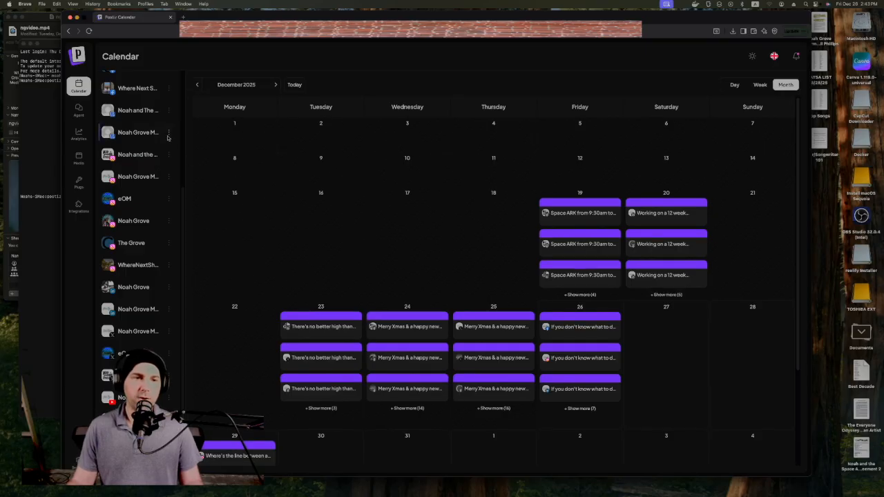